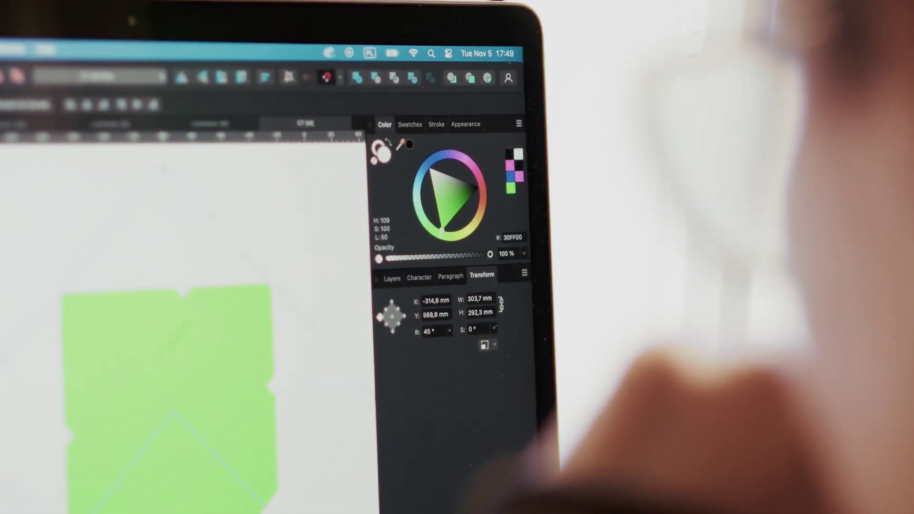
{"action": "scroll", "coordinate": [185, 321], "scroll_direction": "down", "scroll_amount": 5}
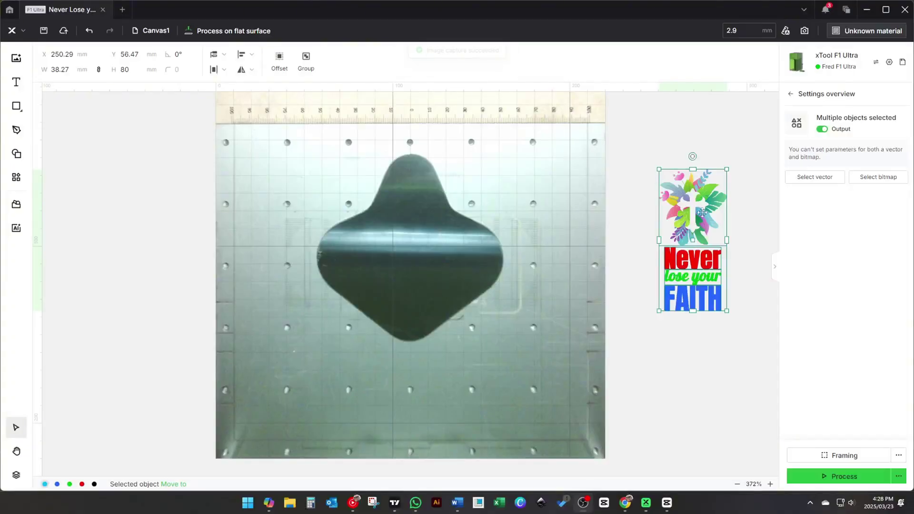
Step: Move the floral FAITH design onto the centre of the dark metal plate, slightly lower
{"action": "left_click_drag", "start_coordinate": [703, 219], "coordinate": [424, 224]}
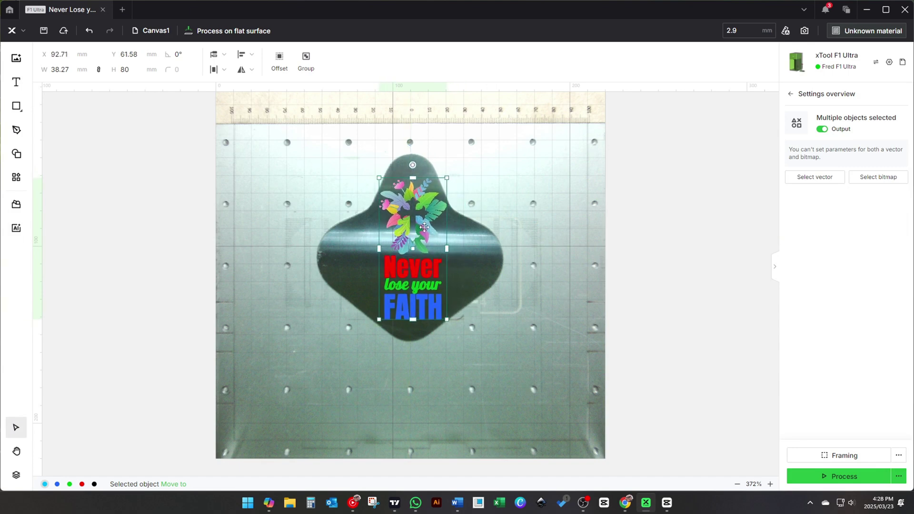
{"action": "left_click_drag", "start_coordinate": [424, 223], "coordinate": [425, 227]}
{"action": "left_click", "coordinate": [539, 188]}
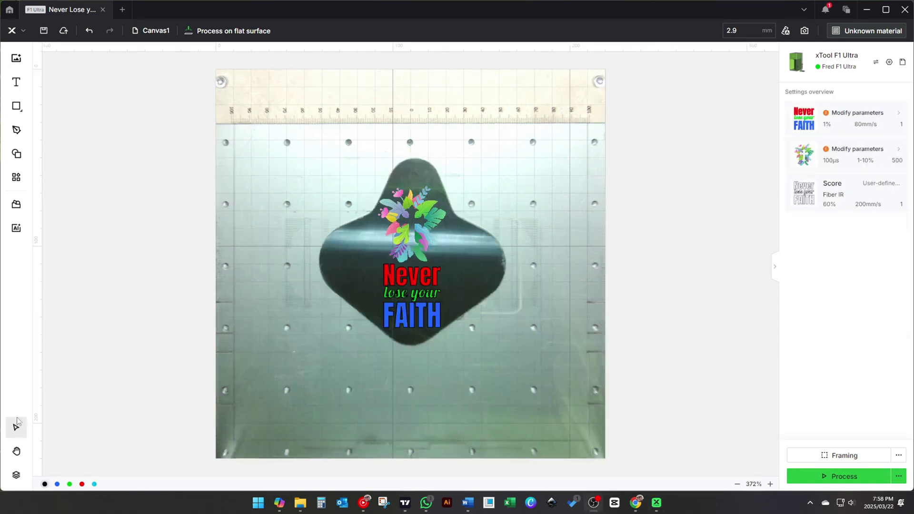
Step: Give the floral image blue-light engraving with 1500 µs dot duration and 45–70% power
{"action": "left_click", "coordinate": [423, 275]}
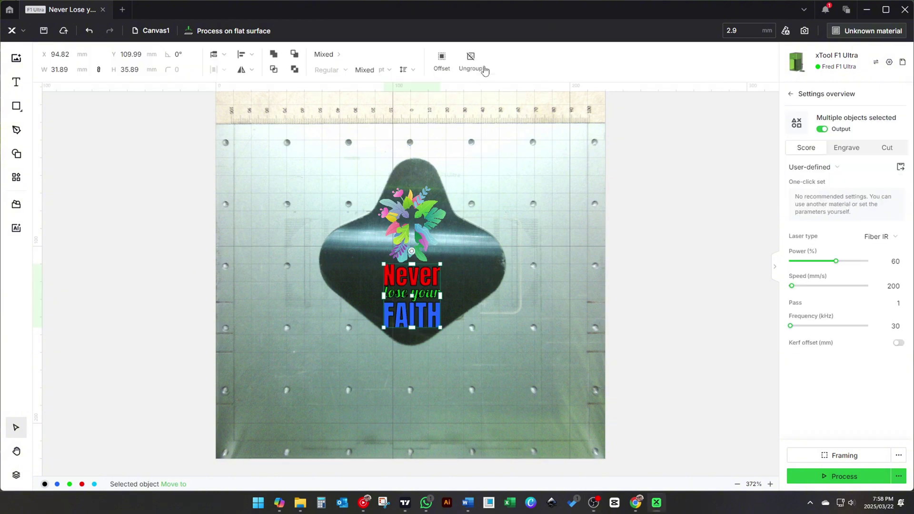
{"action": "left_click", "coordinate": [527, 186]}
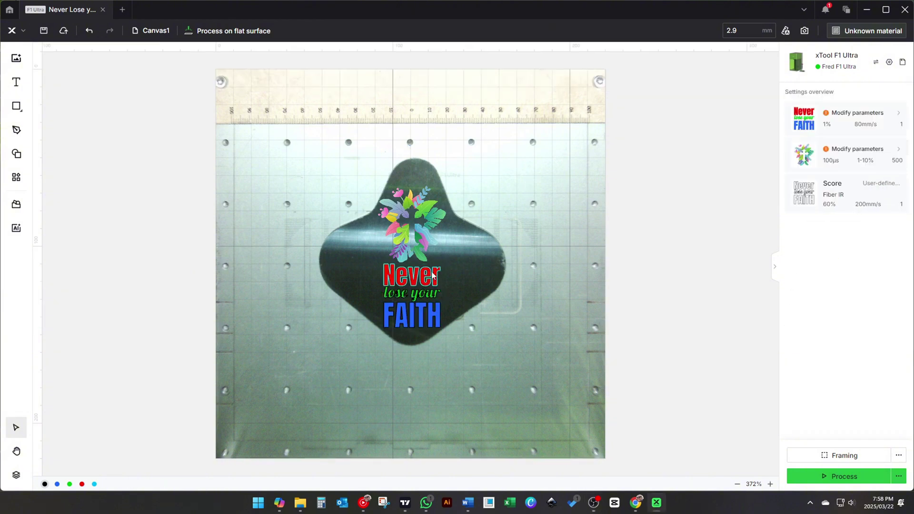
{"action": "left_click", "coordinate": [426, 228]}
{"action": "left_click", "coordinate": [894, 260]}
{"action": "type", "text": "1500"}
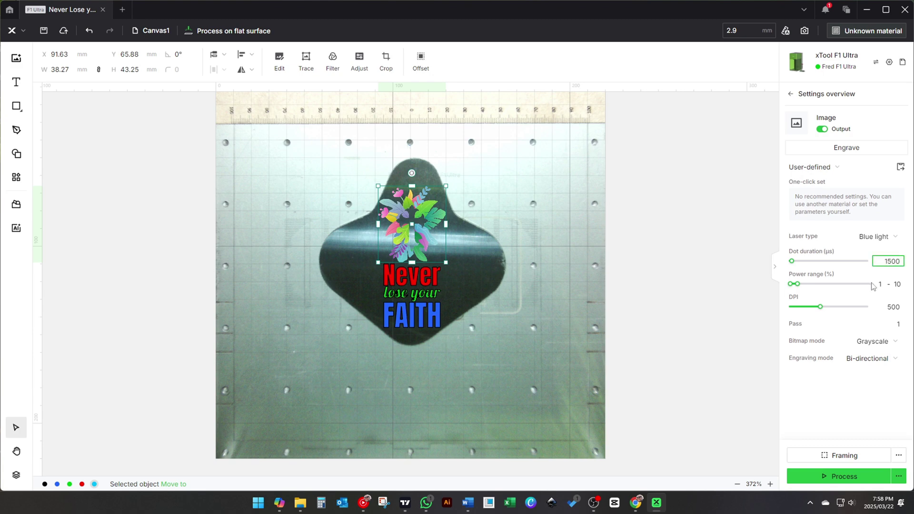
{"action": "key", "text": "Return"}
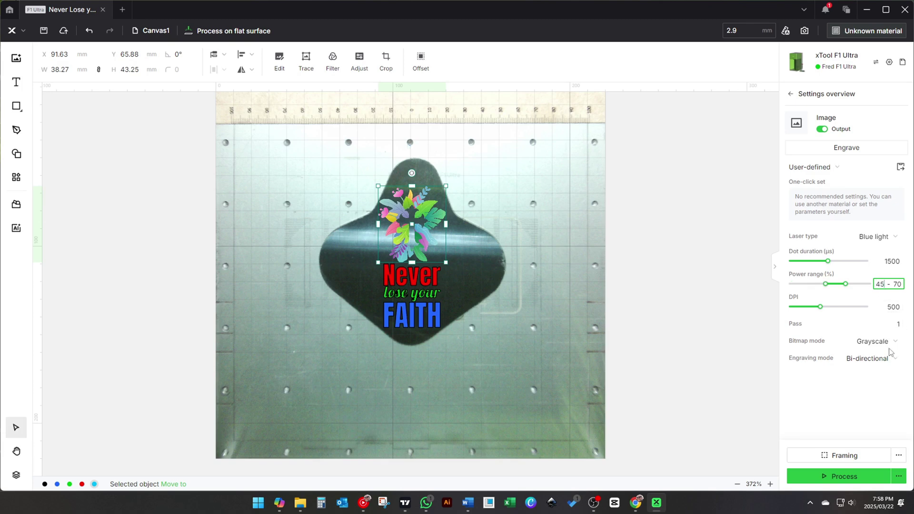
Step: Check the scored text objects' settings, then select the word 'Never'
{"action": "left_click", "coordinate": [738, 328]}
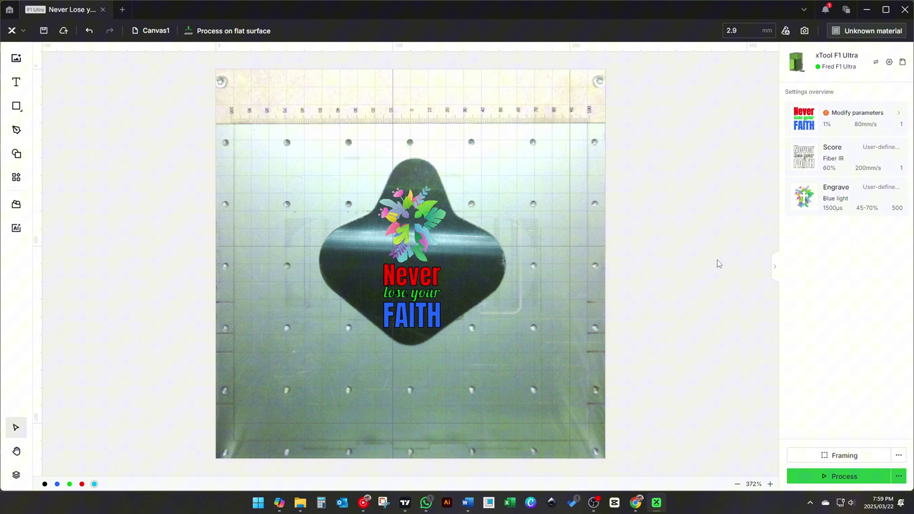
{"action": "left_click", "coordinate": [840, 159]}
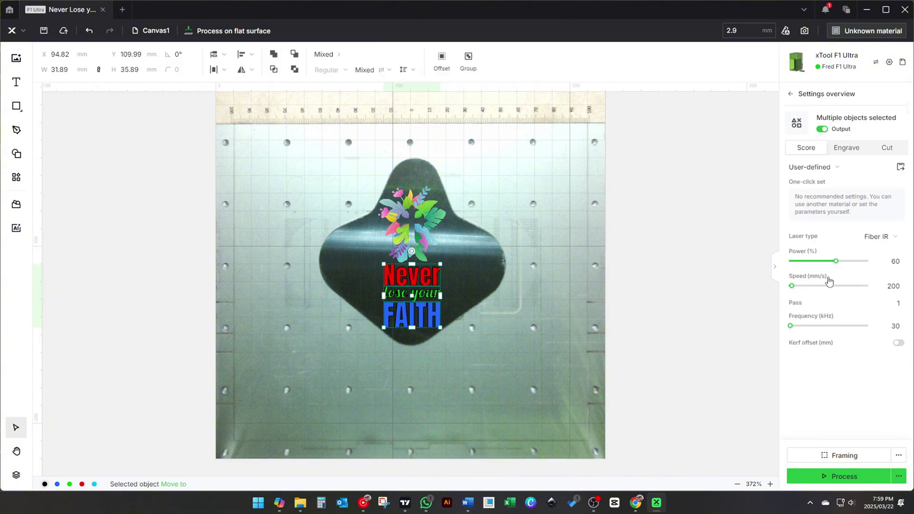
{"action": "left_click", "coordinate": [739, 244]}
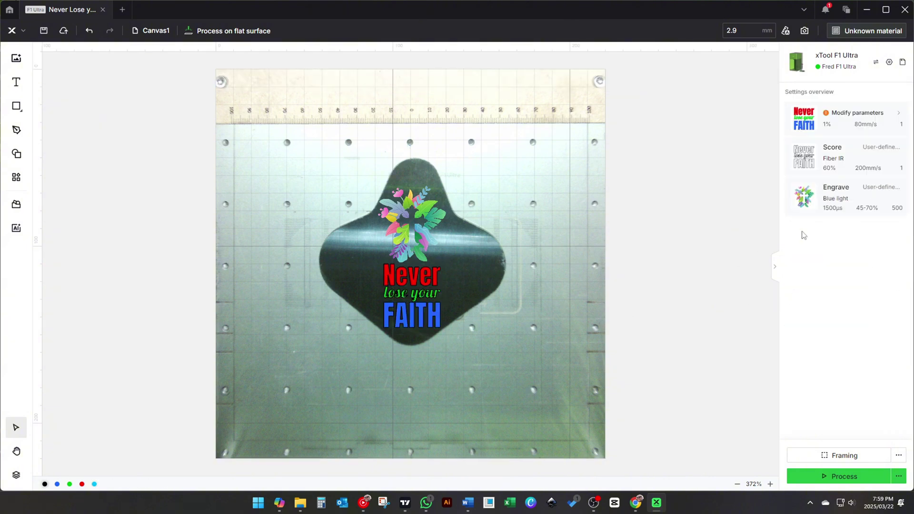
{"action": "left_click", "coordinate": [414, 277]}
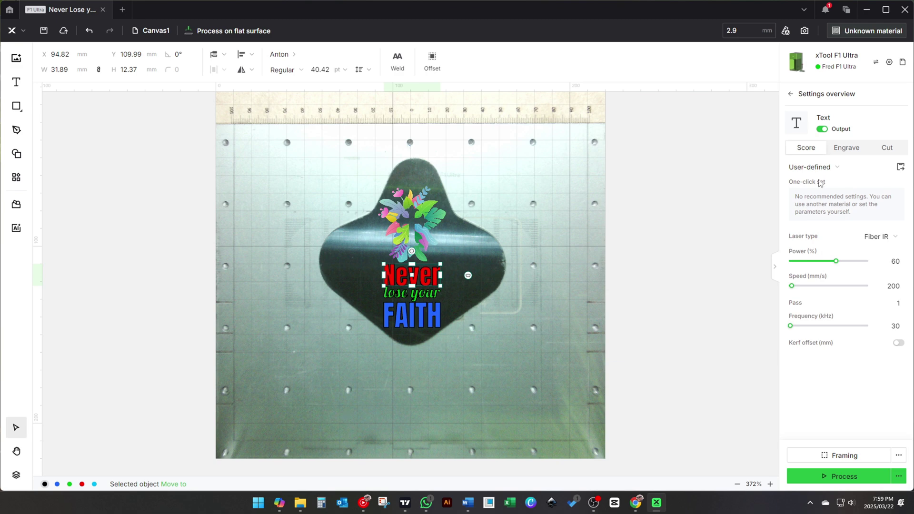
Step: Set 'Never' to blue light at 70% power, then switch it from scoring to engraving
{"action": "left_click", "coordinate": [884, 240]}
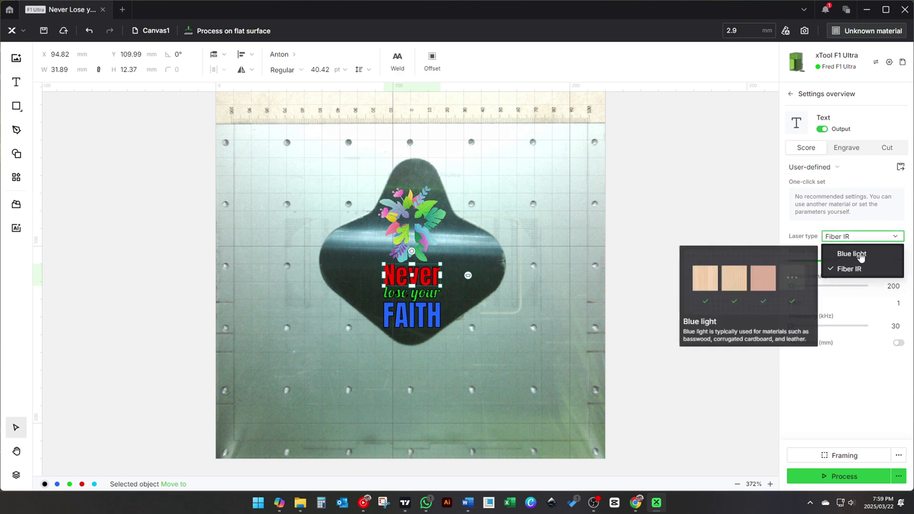
{"action": "left_click", "coordinate": [859, 254]}
{"action": "left_click", "coordinate": [898, 262]}
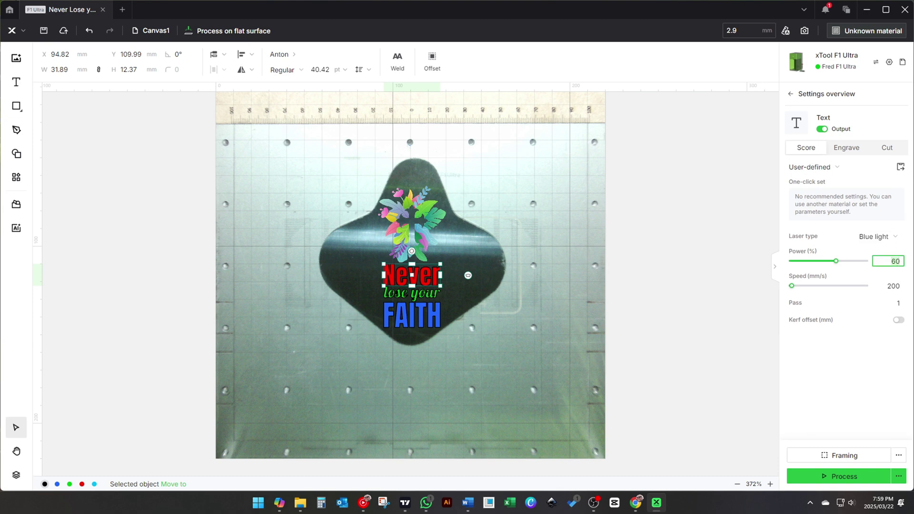
{"action": "type", "text": "70"}
{"action": "left_click", "coordinate": [892, 285]}
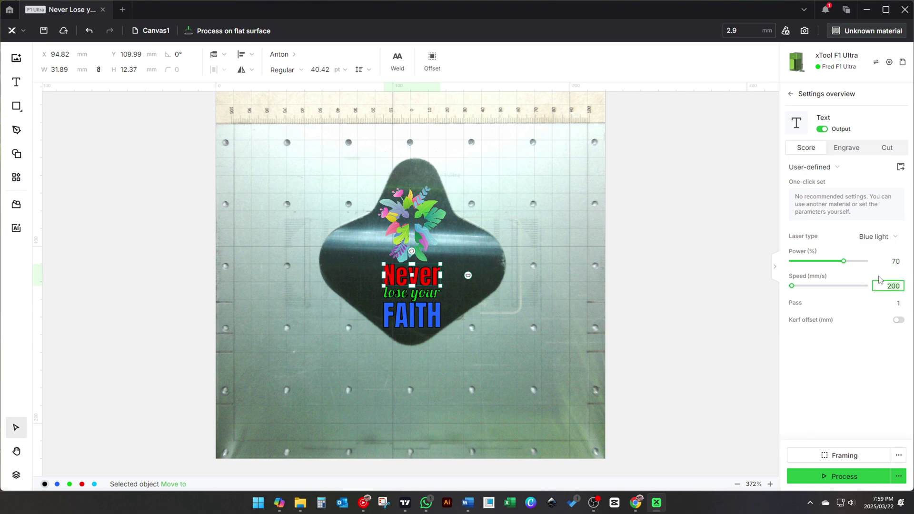
{"action": "left_click", "coordinate": [849, 148]}
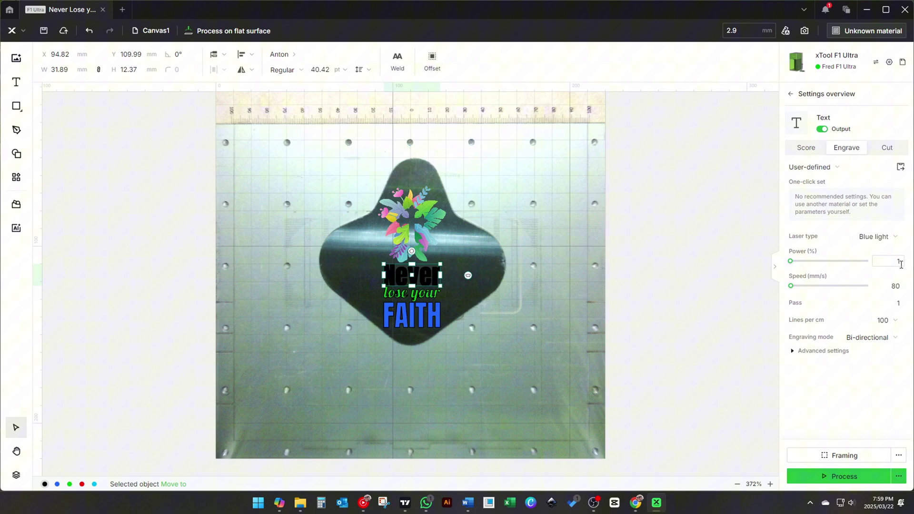